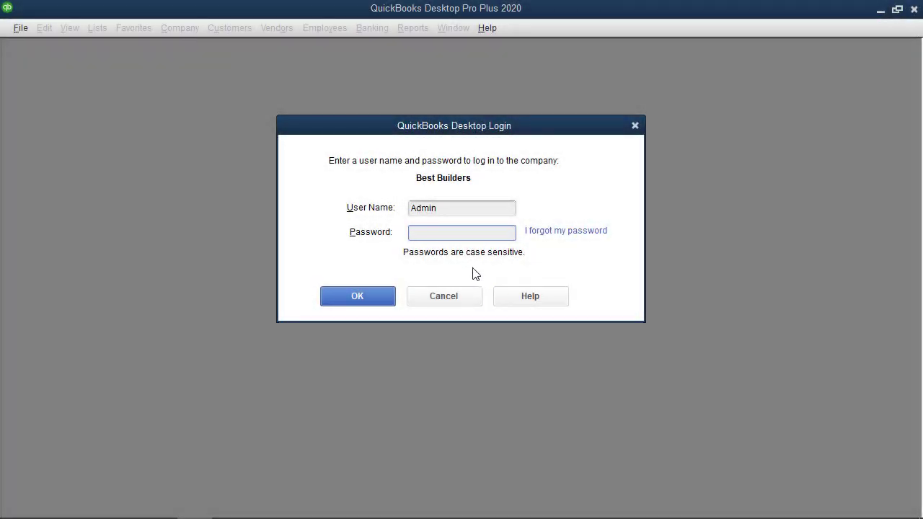
Enter the Admin password in the Best Builders QuickBooks Desktop Login dialog.
left_click(454, 235)
type("**")
type("****")
type("**")
Log in to Best Builders, identify as the company admin, and enter the admin's Intuit email.
left_click(367, 294)
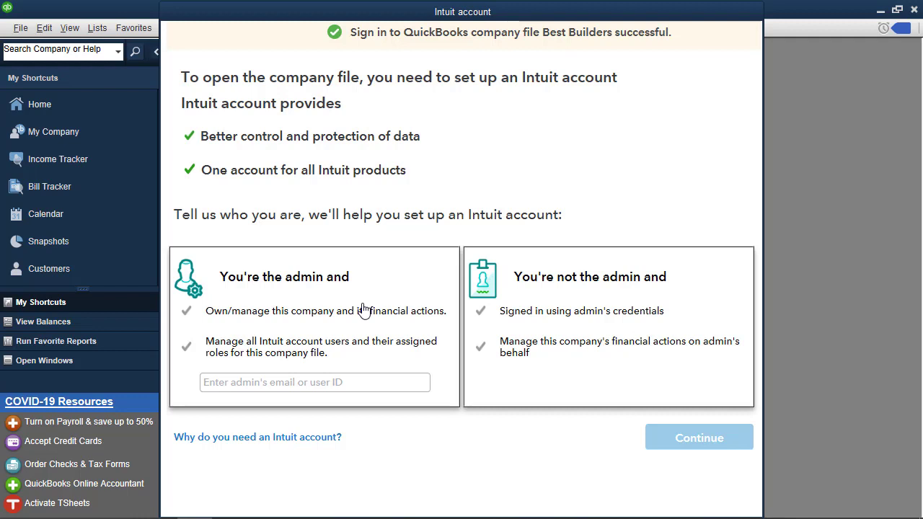
left_click(535, 380)
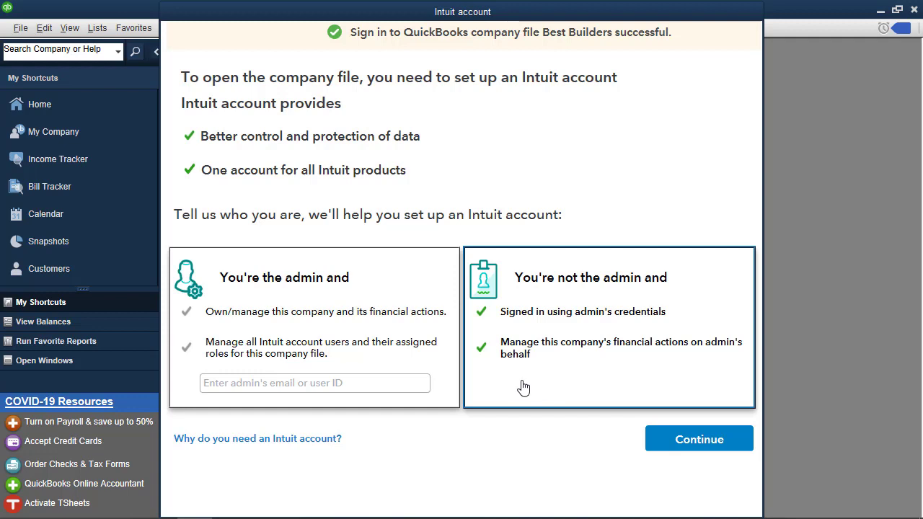
left_click(406, 383)
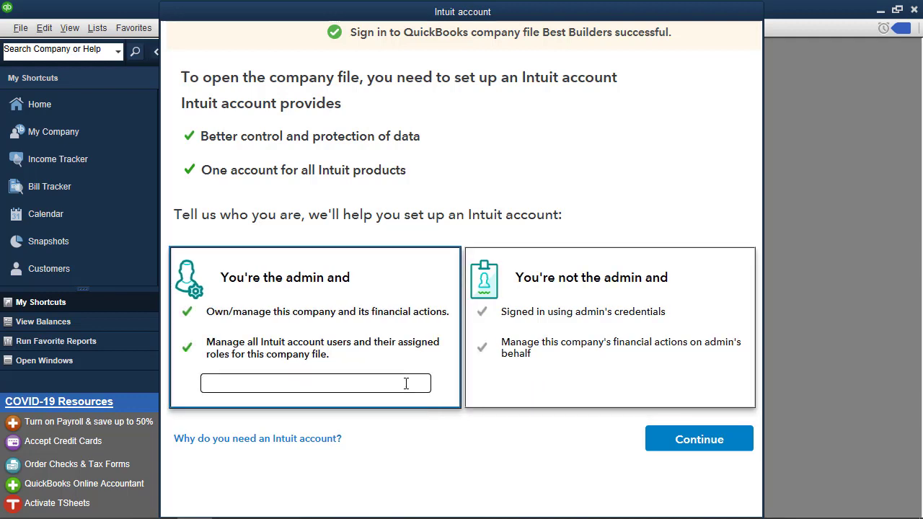
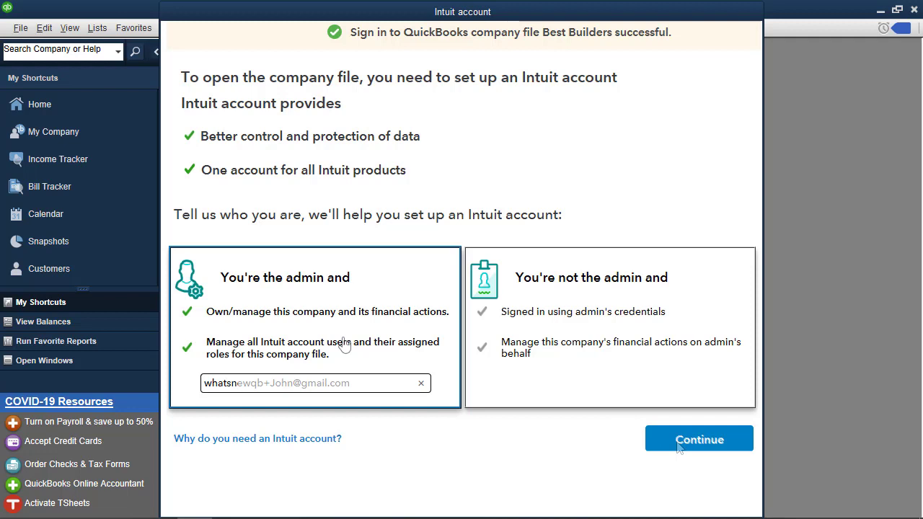
Sign in to the admin's Intuit account with its password.
left_click(698, 439)
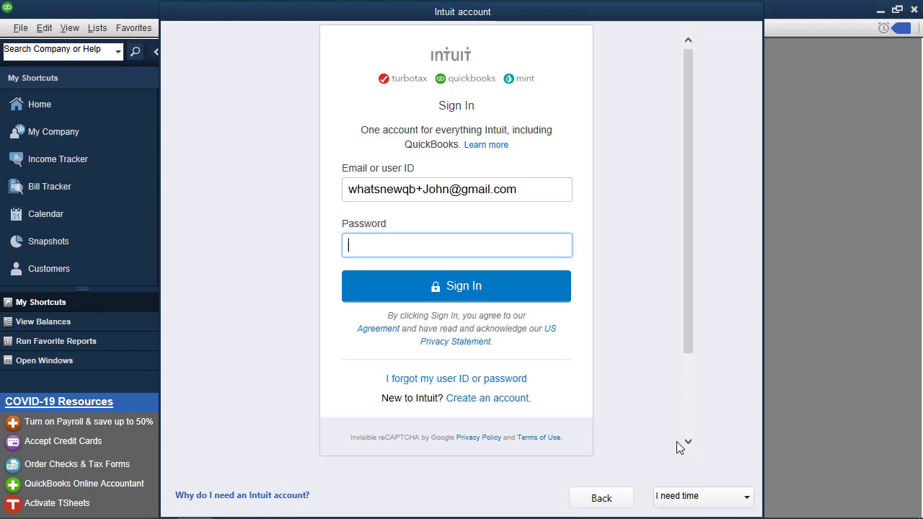
left_click(495, 398)
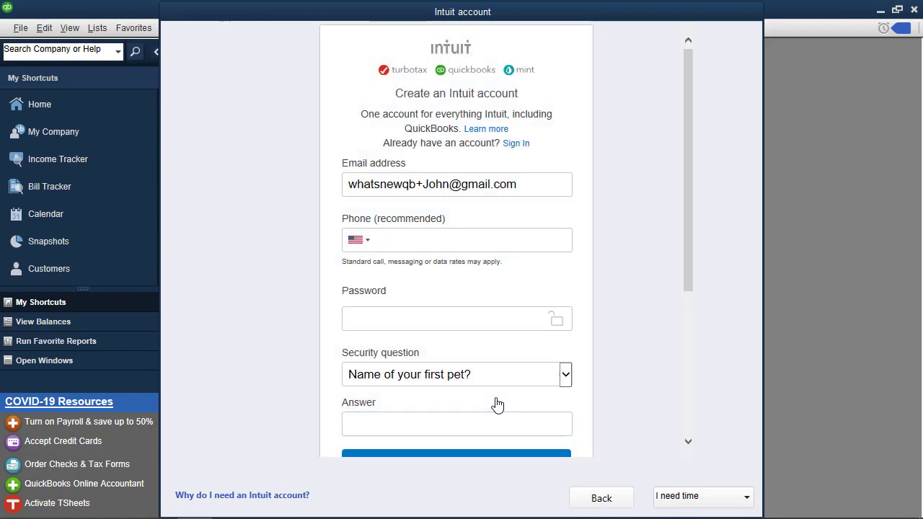
left_click(743, 496)
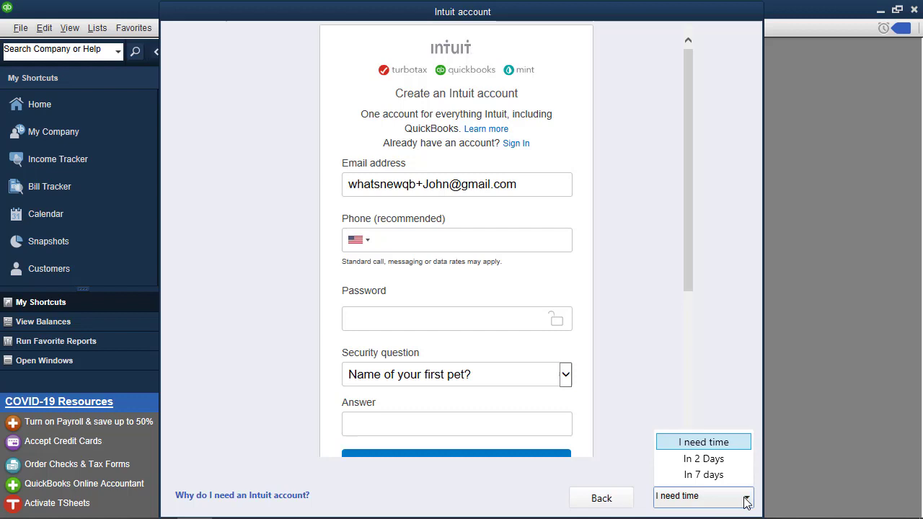
left_click(743, 497)
type("***")
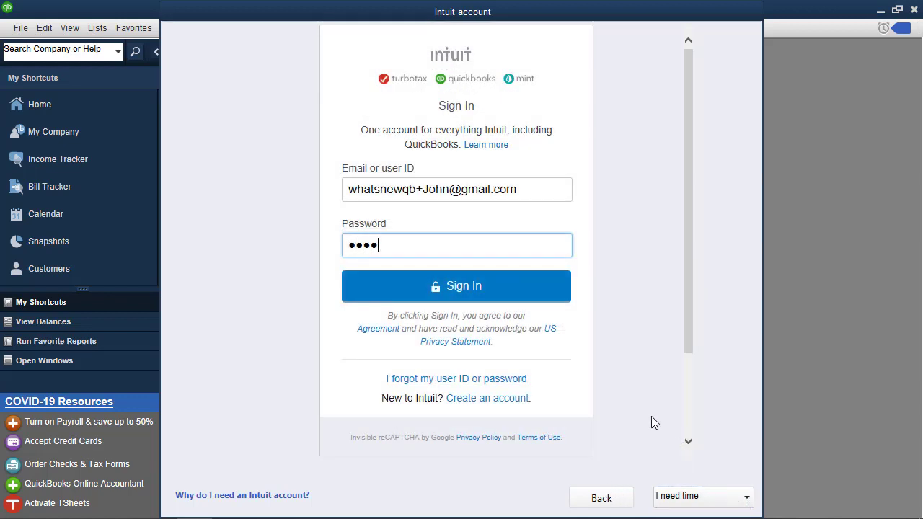
type("******")
left_click(485, 288)
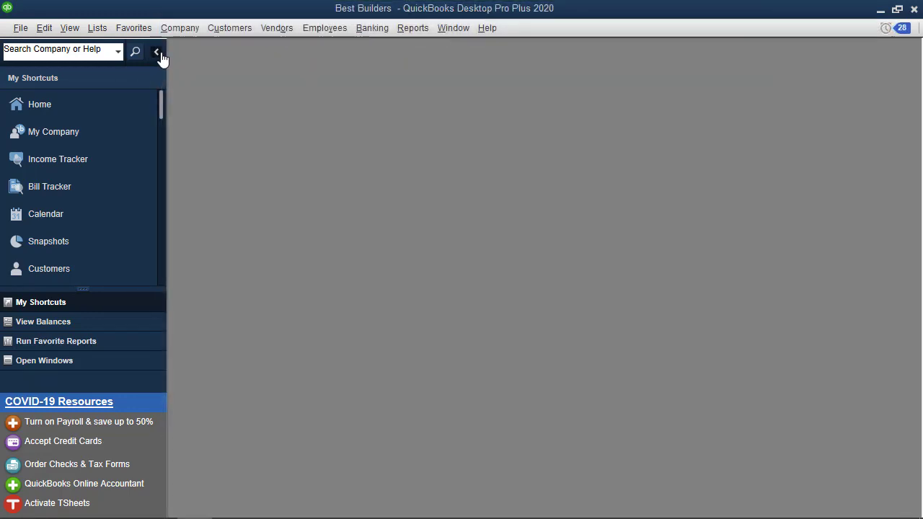
Open Intuit Account User Management from the Company menu and review the Roles tab.
left_click(157, 53)
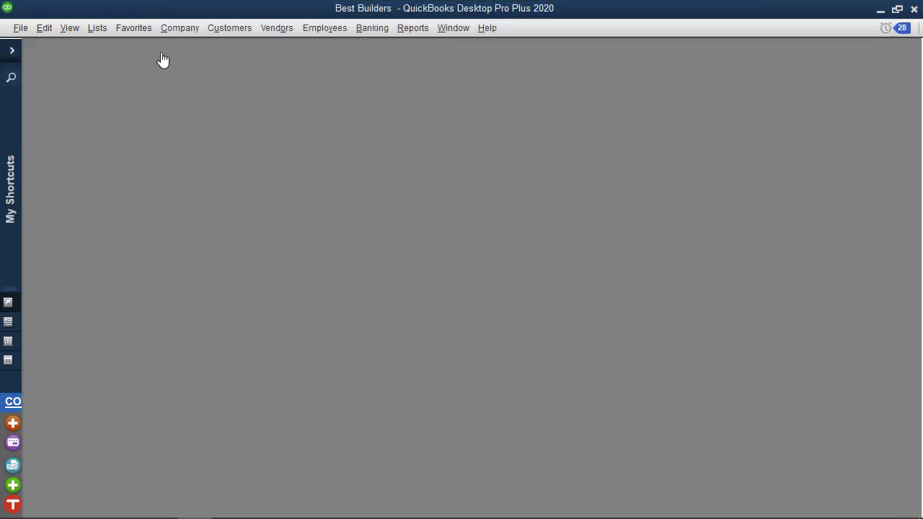
left_click(193, 30)
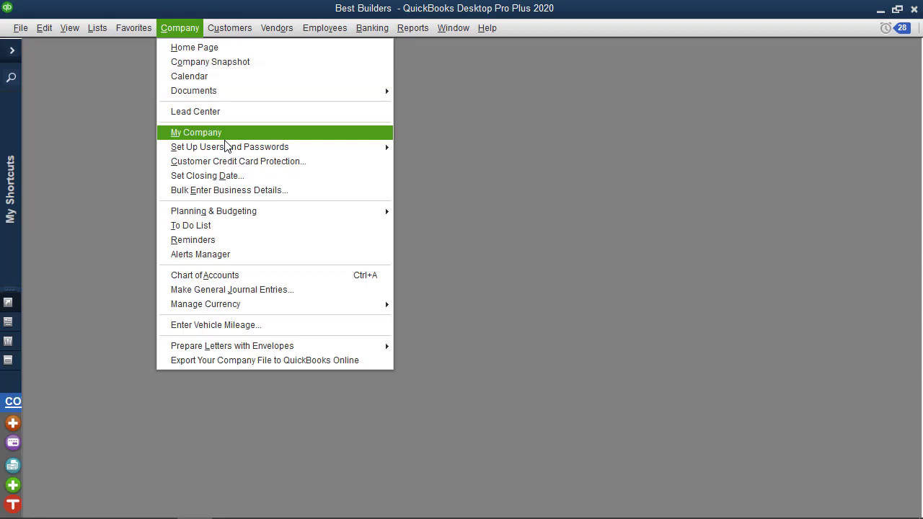
mouse_move(229, 147)
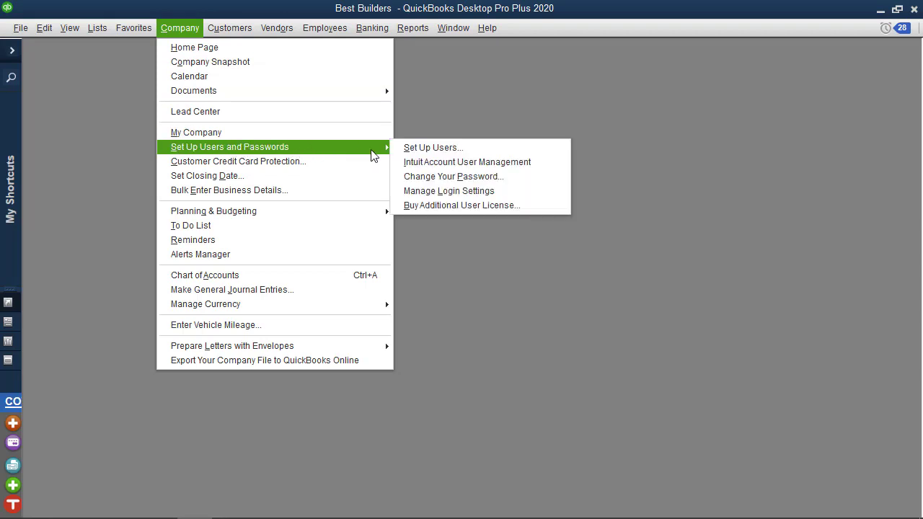
left_click(405, 162)
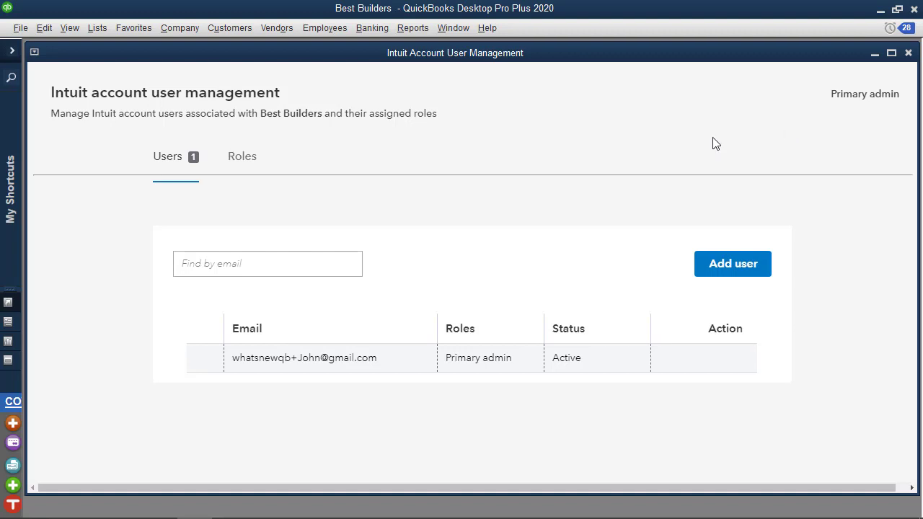
left_click(245, 163)
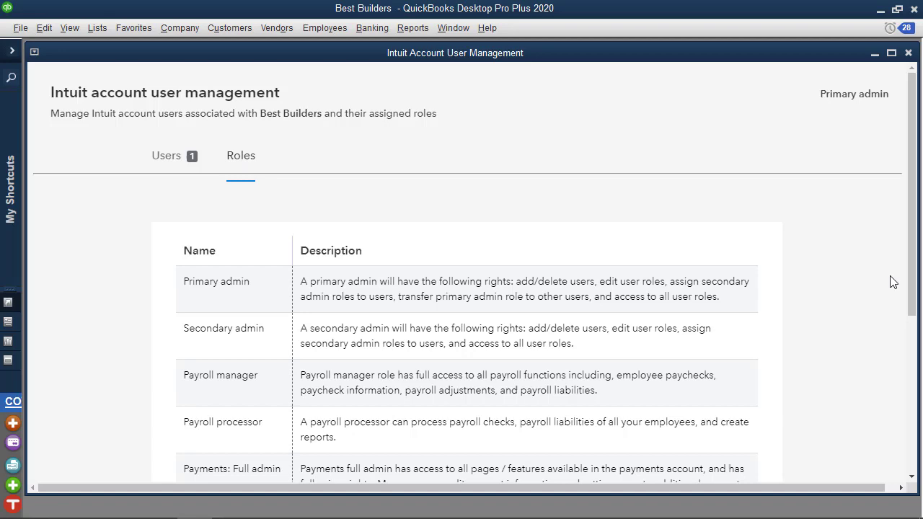
left_click_drag(909, 283, 899, 400)
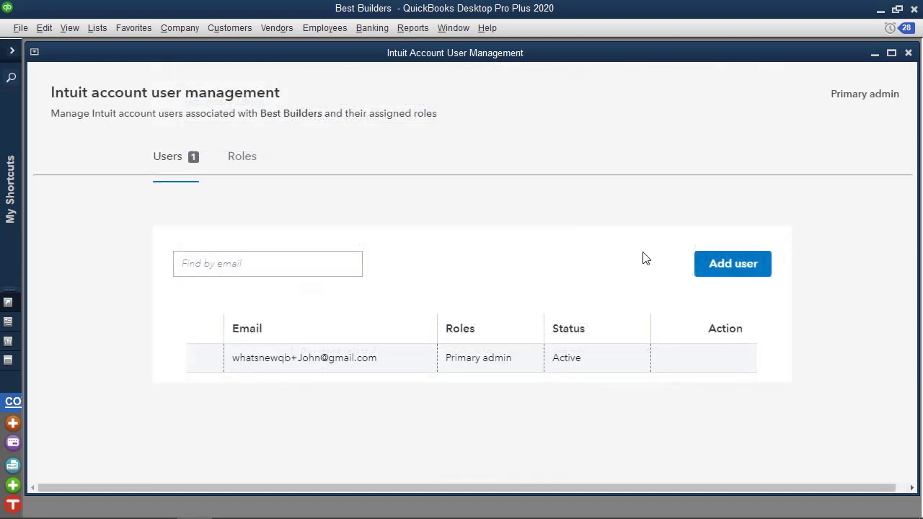
Start an Add user invite, entering the invitee's Gmail address with the Basic user role.
left_click(718, 273)
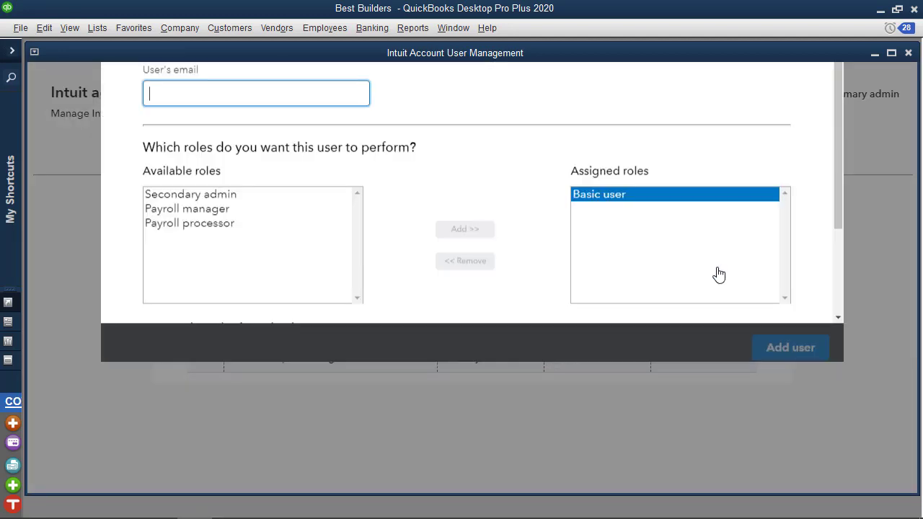
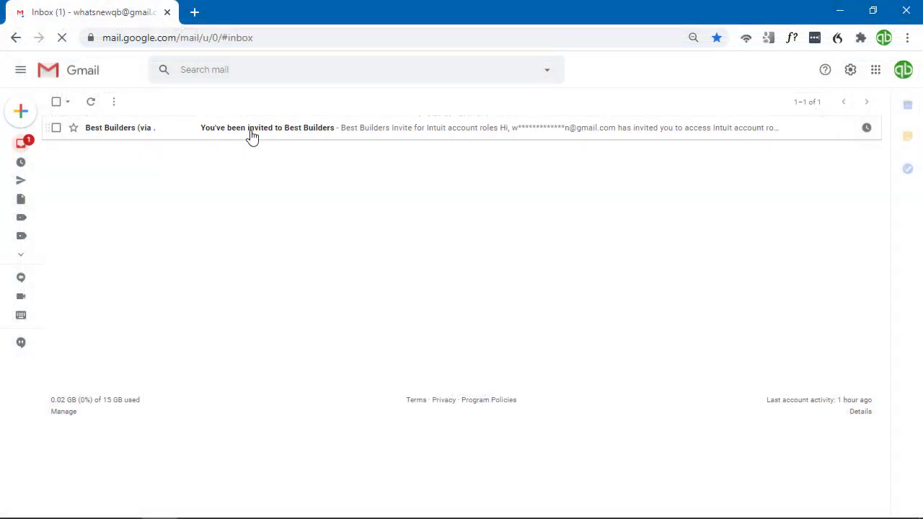
Open the Best Builders invitation email and verify identity with a texted verification code.
left_click(251, 136)
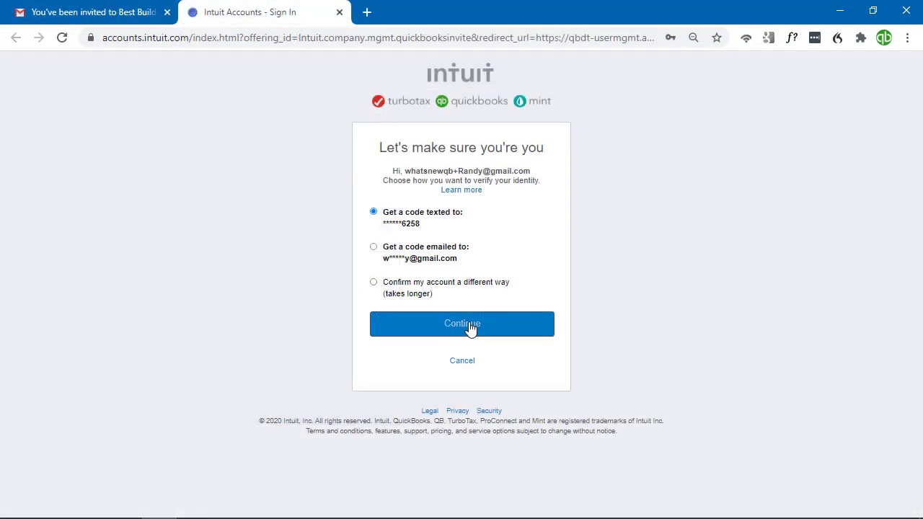
left_click(469, 329)
type("8")
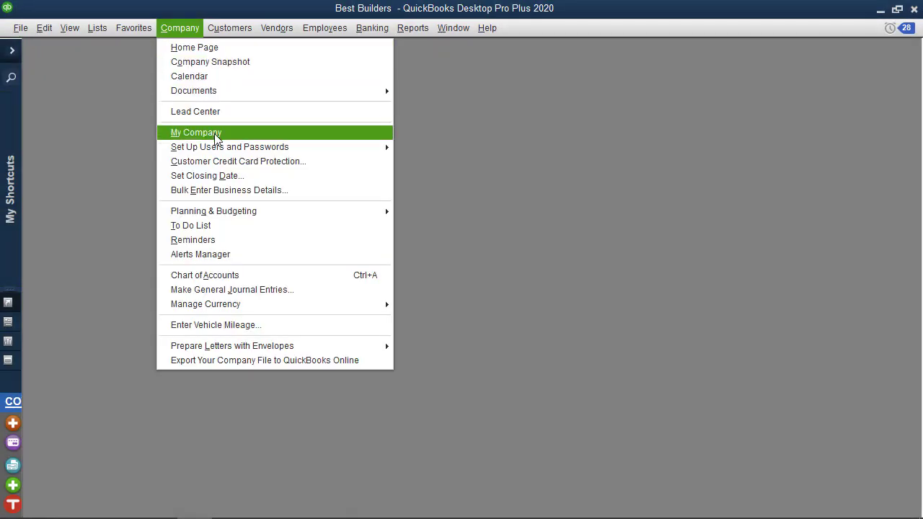
mouse_move(230, 147)
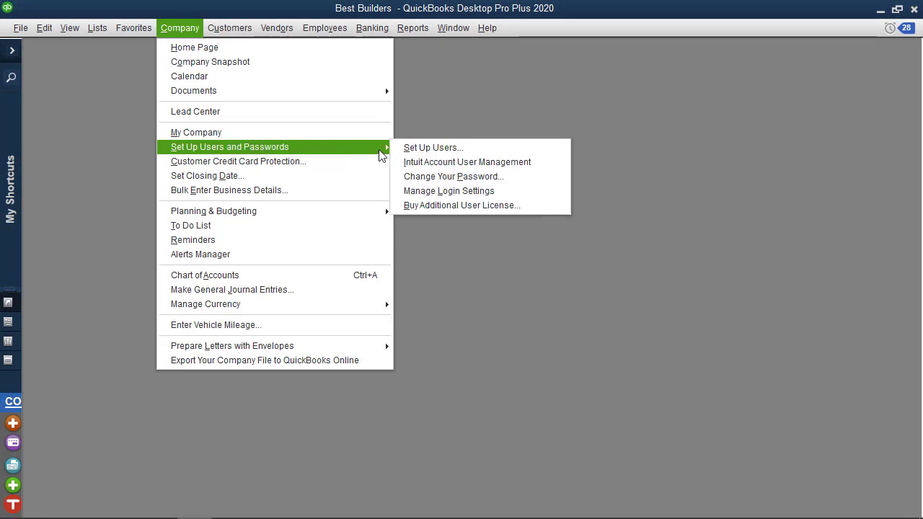
left_click(401, 165)
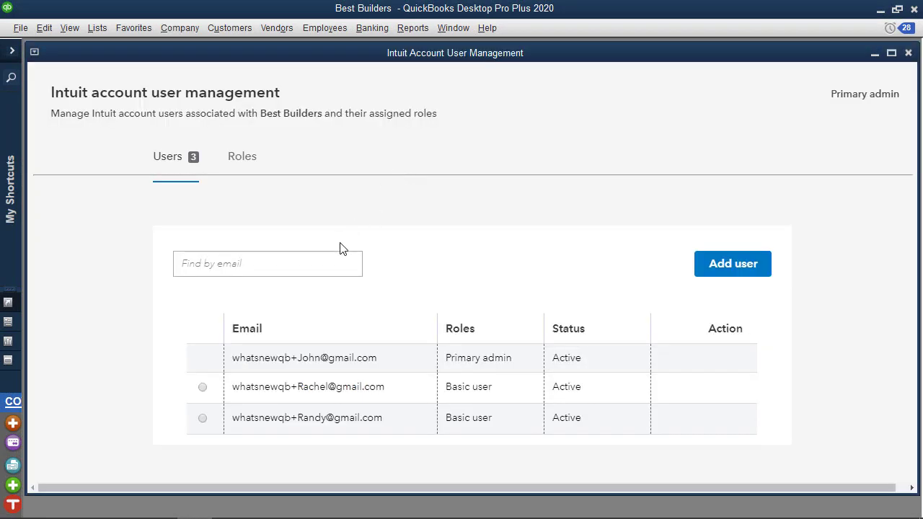
left_click(203, 388)
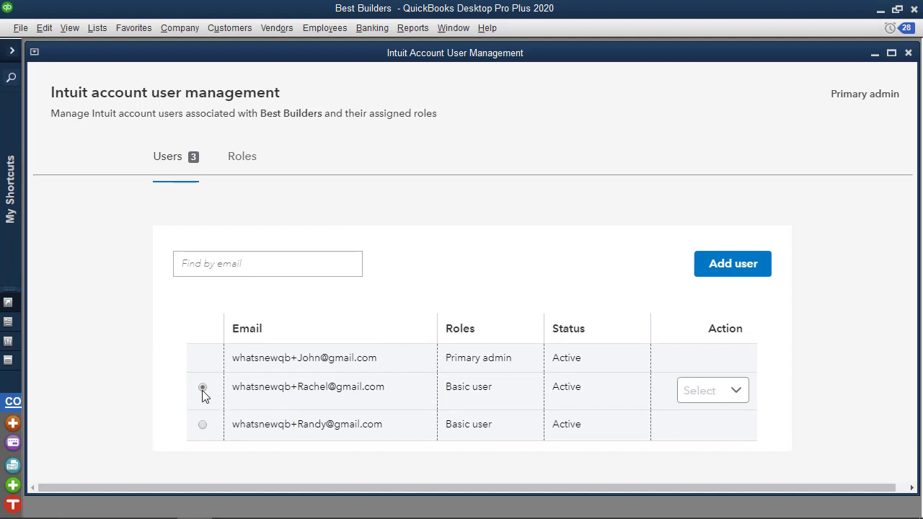
left_click(742, 397)
left_click(742, 397)
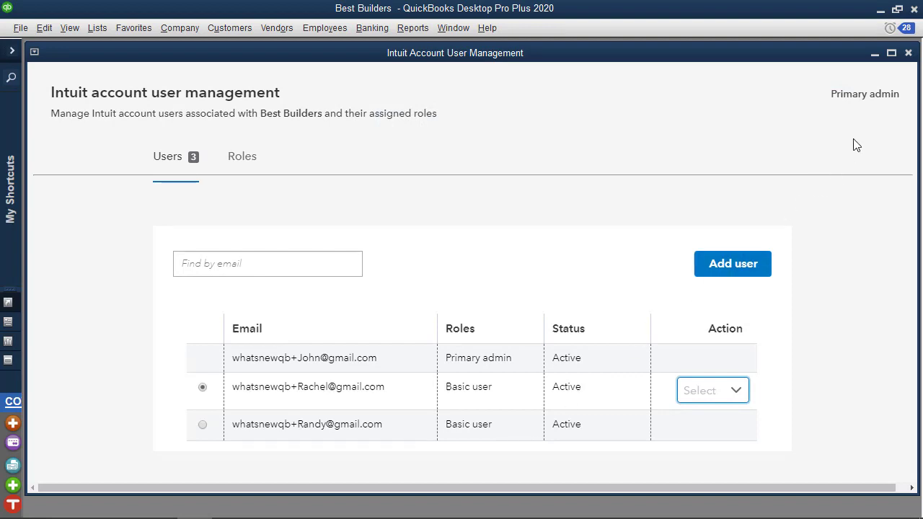
Close user management and open QuickBooks Set Up Users, confirming with the admin password.
left_click(908, 54)
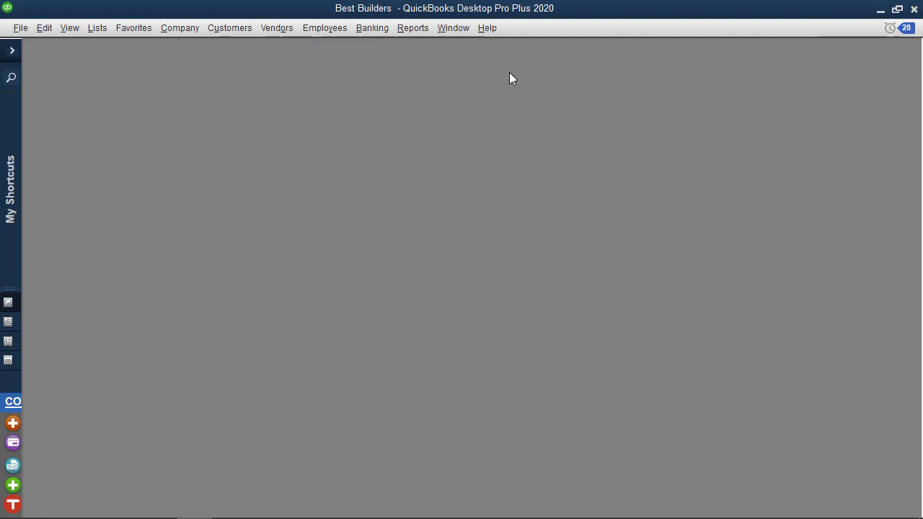
left_click(180, 28)
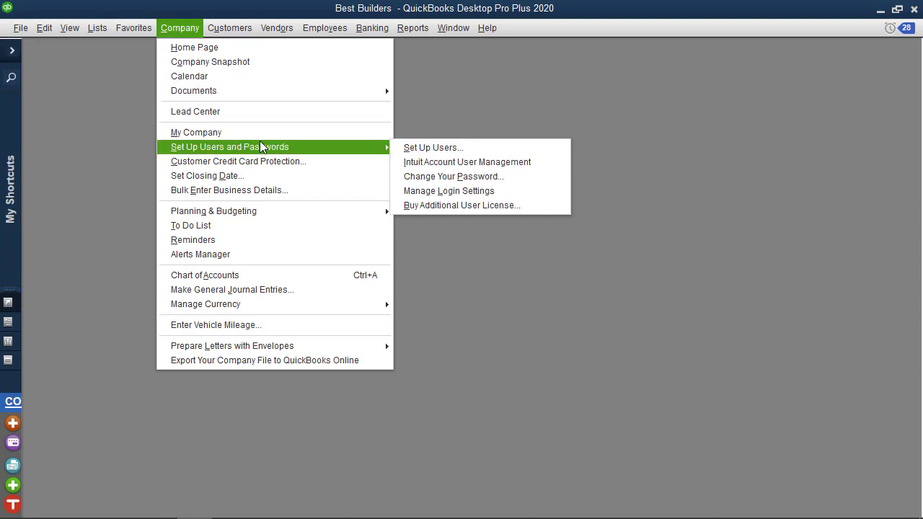
mouse_move(230, 147)
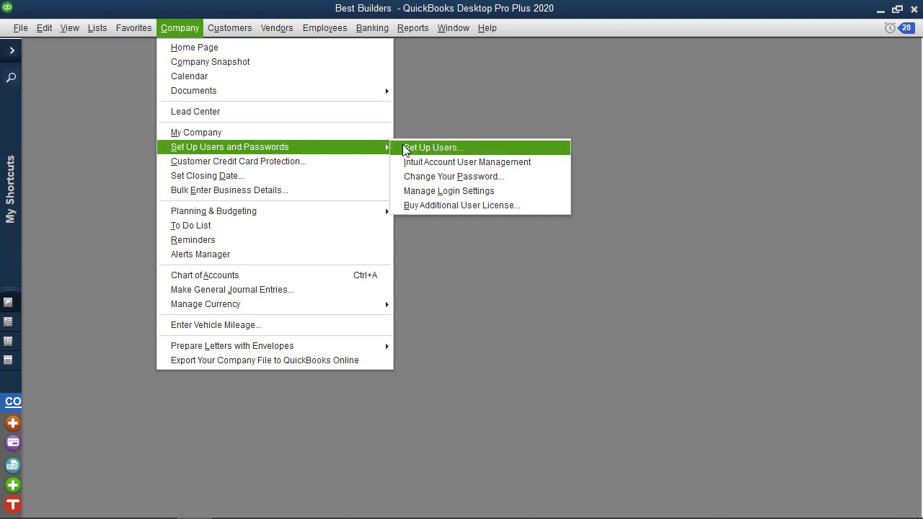
left_click(402, 148)
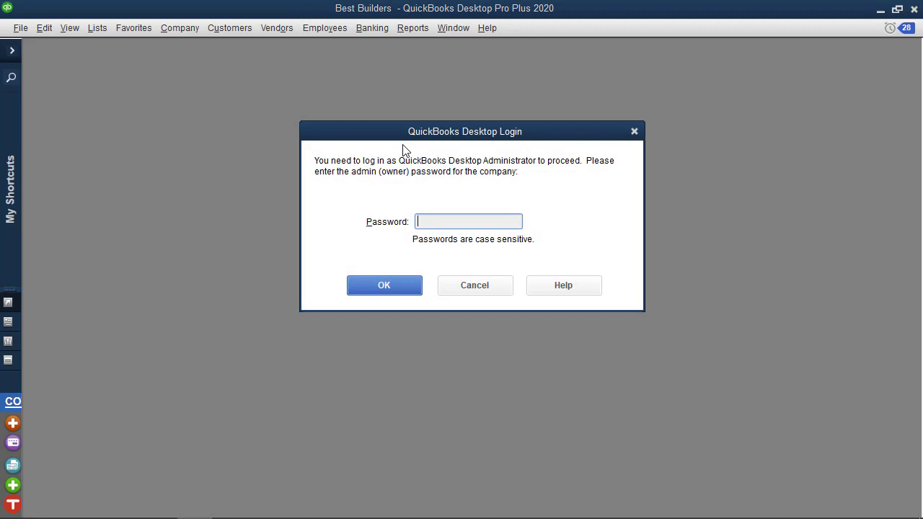
key("Return")
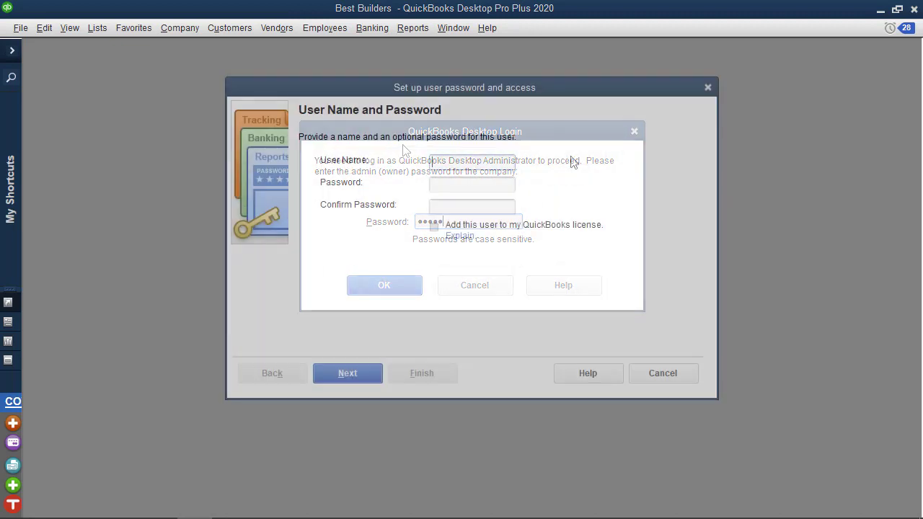
Add a user with the employee's name and Full Access to Purchases and Accounts Payable.
type("Rachel")
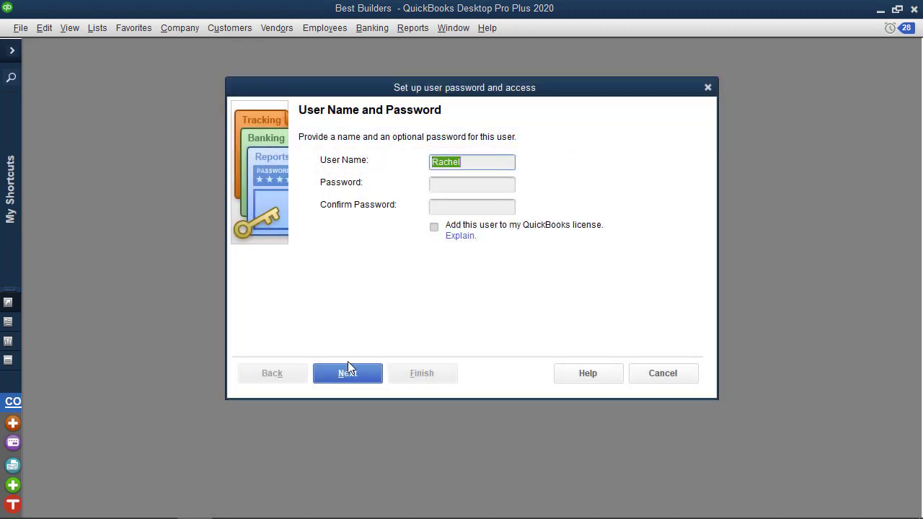
left_click(351, 373)
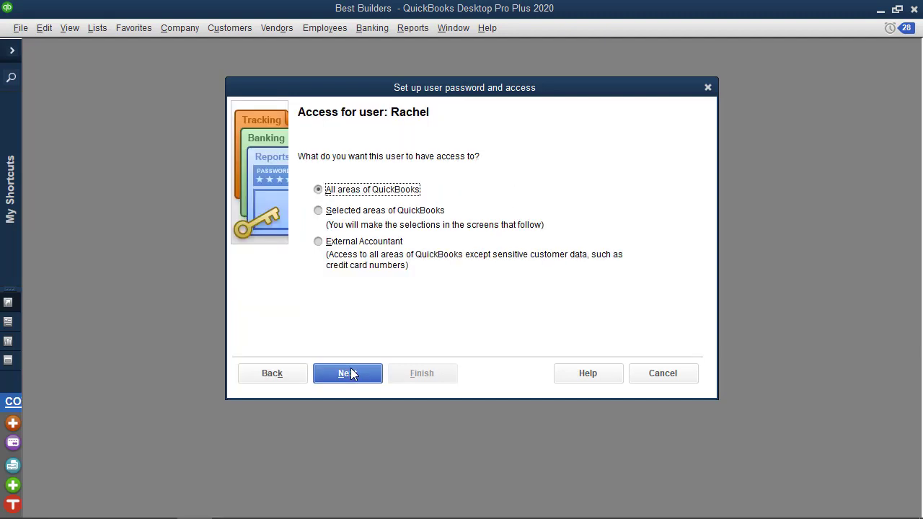
left_click(347, 375)
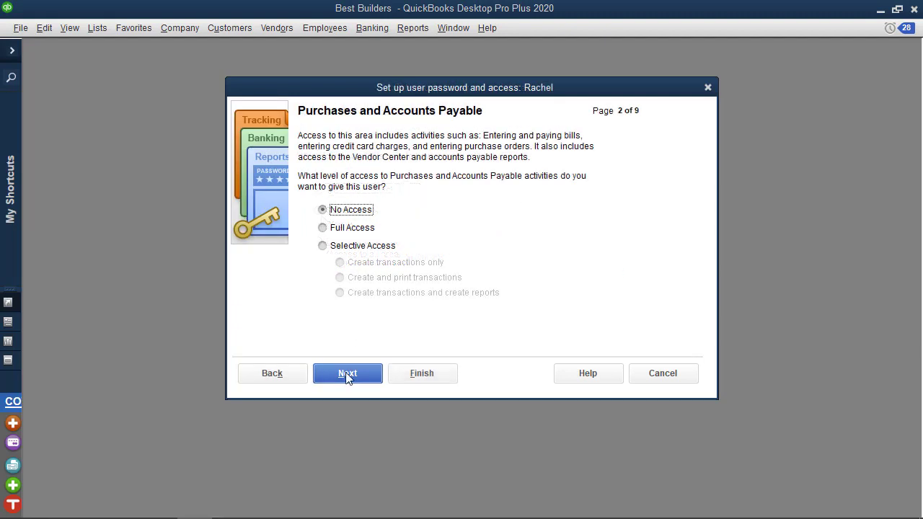
left_click(334, 227)
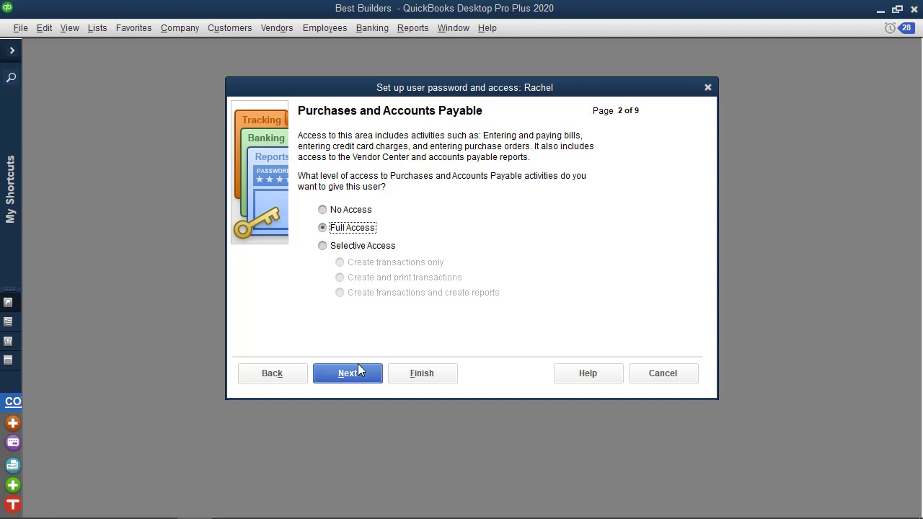
left_click(401, 374)
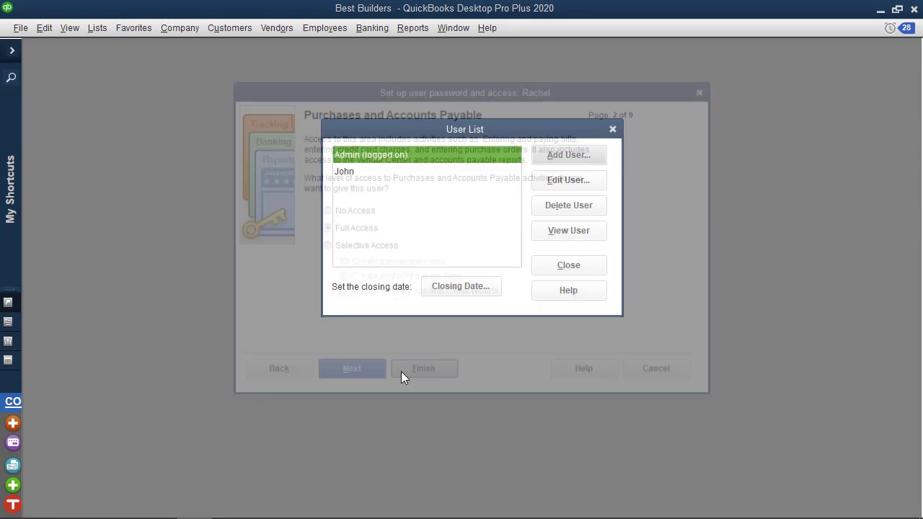